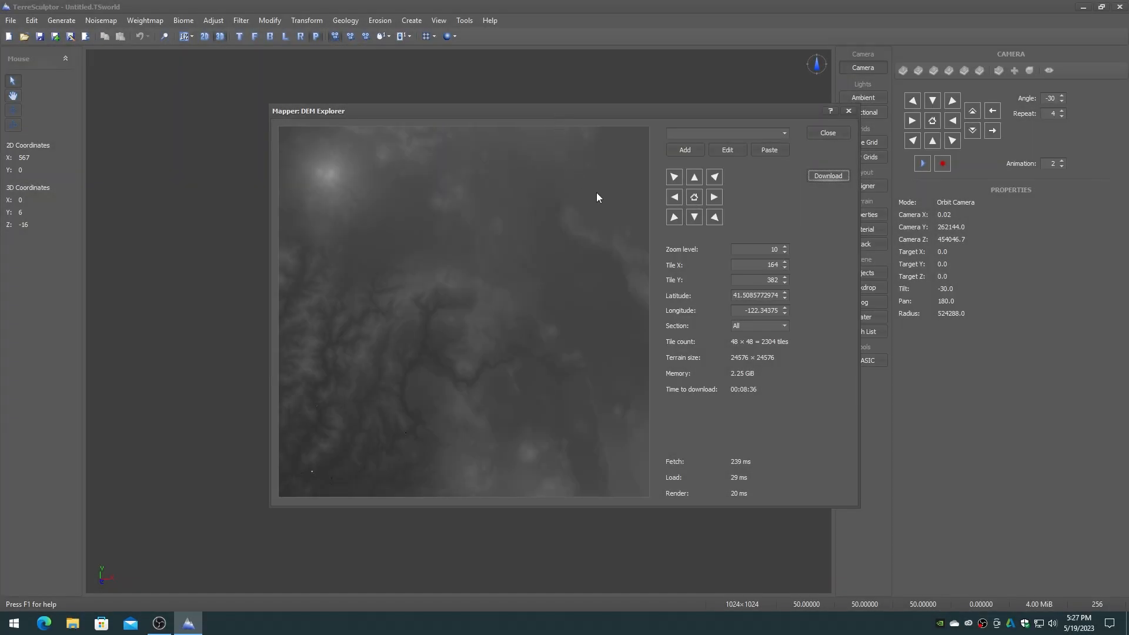
Shift the level 10 elevation map one tile north and one tile west to bring the mountain peak towards its centre.
click(693, 178)
click(676, 196)
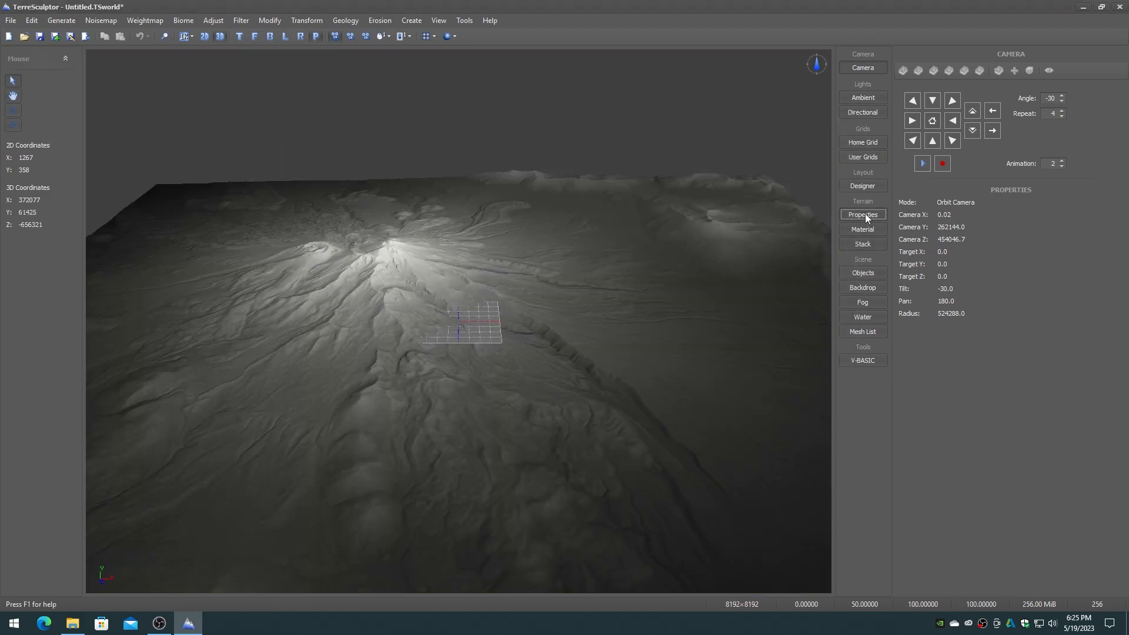
Review the file scale low and high elevation values of the downloaded terrain.
click(864, 214)
click(1026, 196)
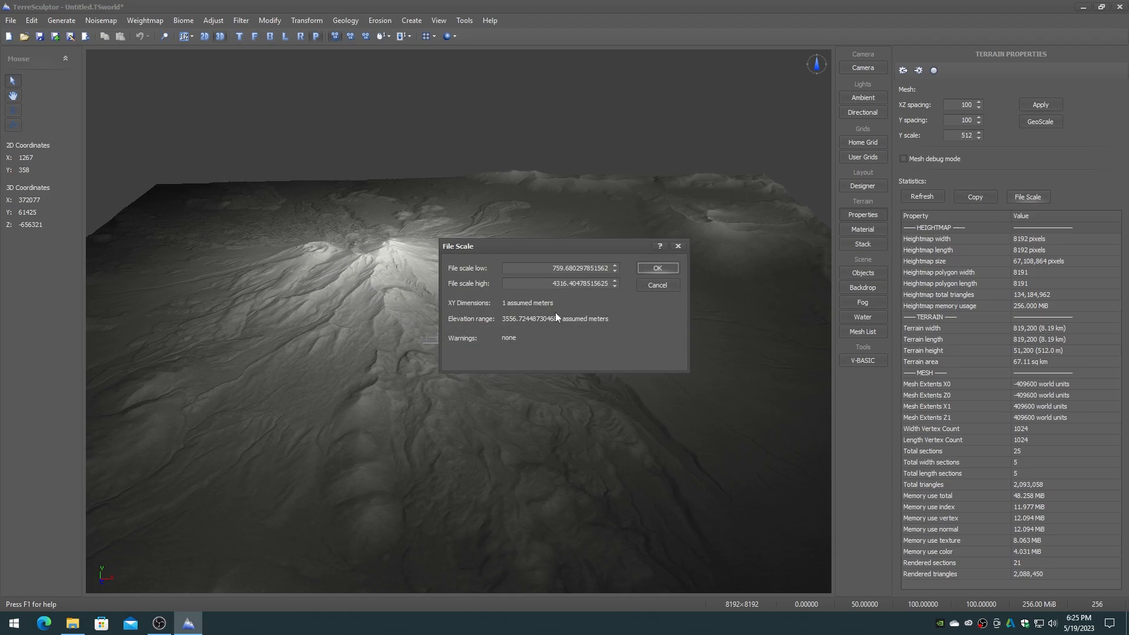
click(657, 268)
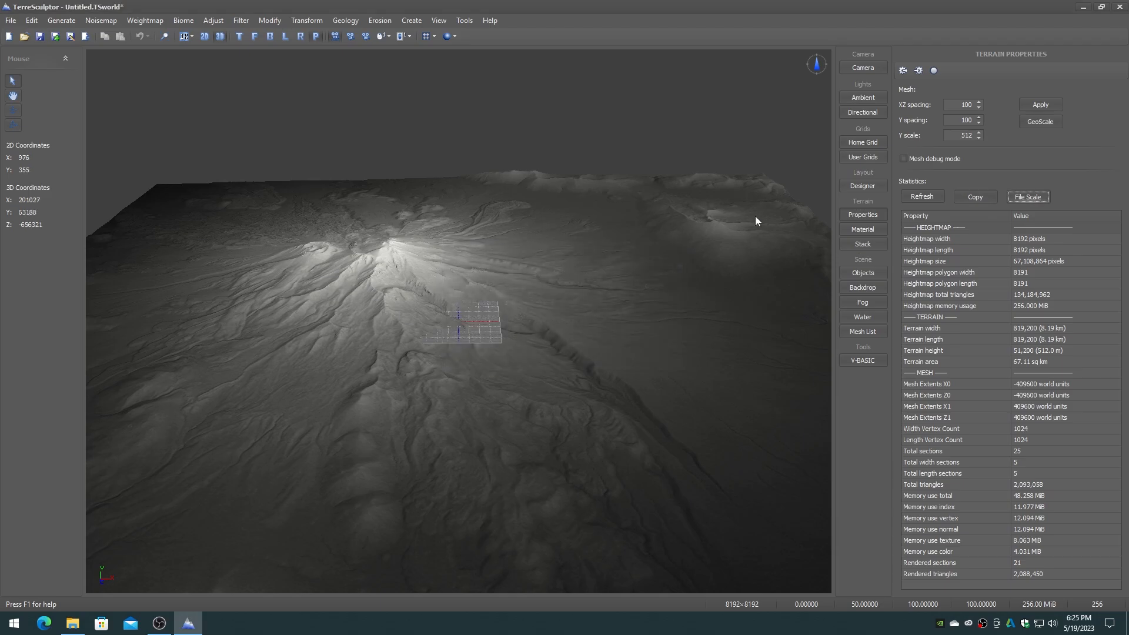
GeoScale the terrain to its real-world size with an XZ spacing of 300, taking the Y spacing from the FileScale value.
click(1040, 121)
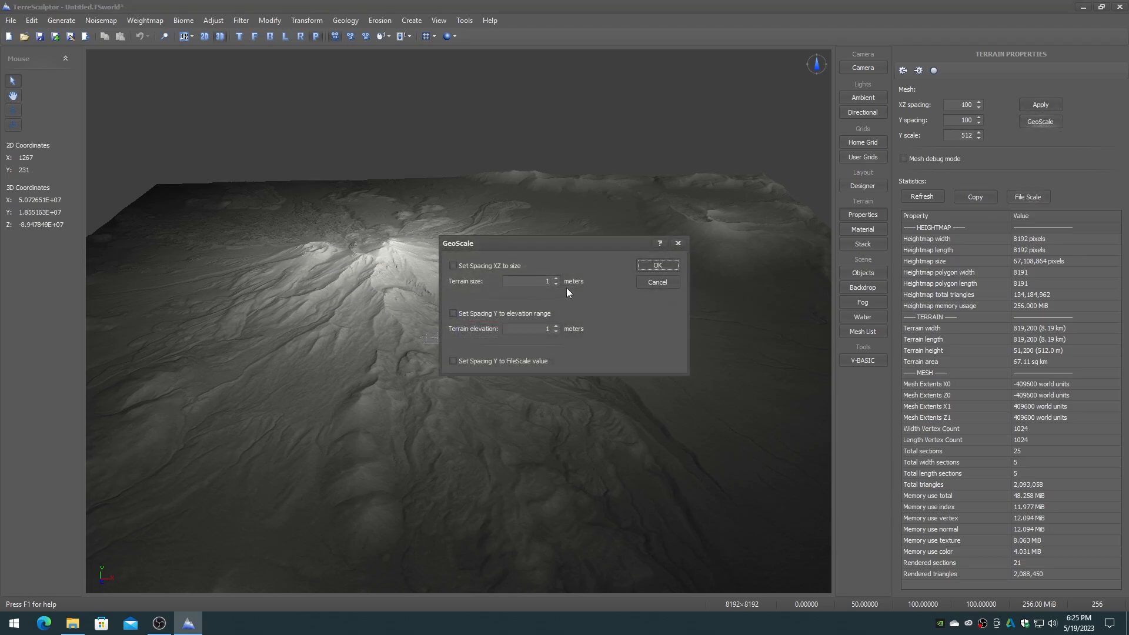
click(454, 361)
click(453, 265)
click(529, 280)
click(659, 263)
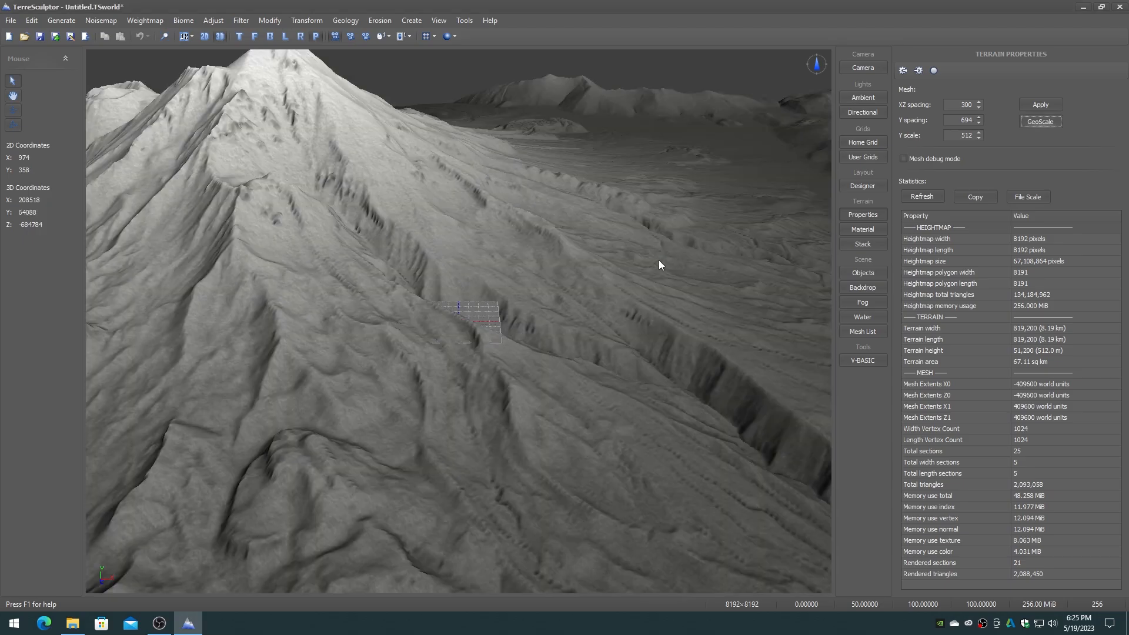
click(166, 37)
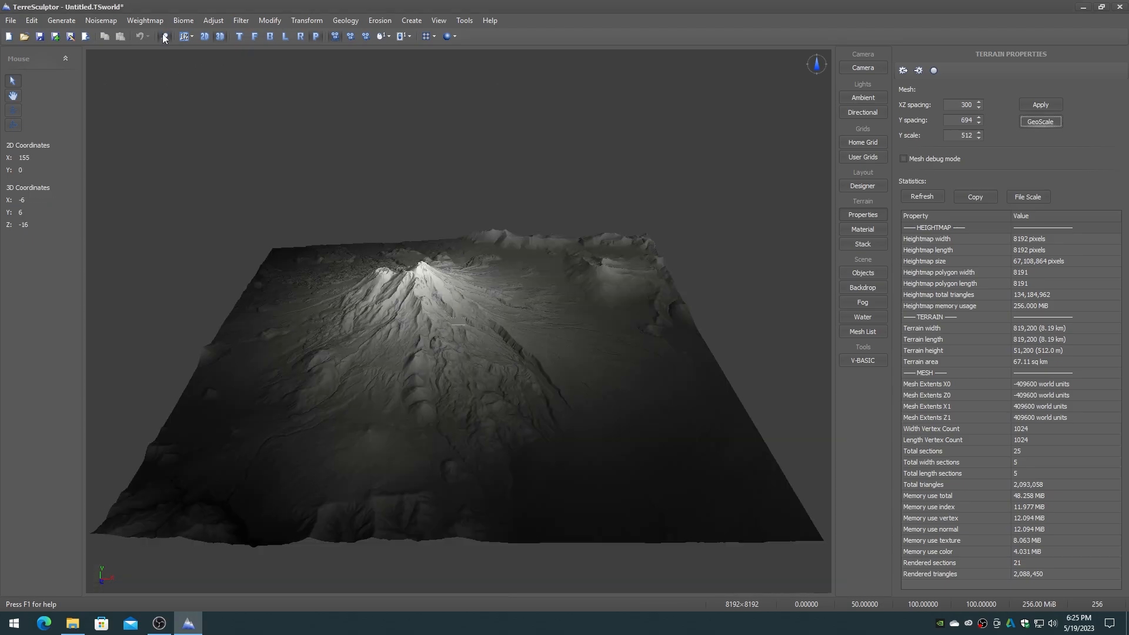
click(741, 304)
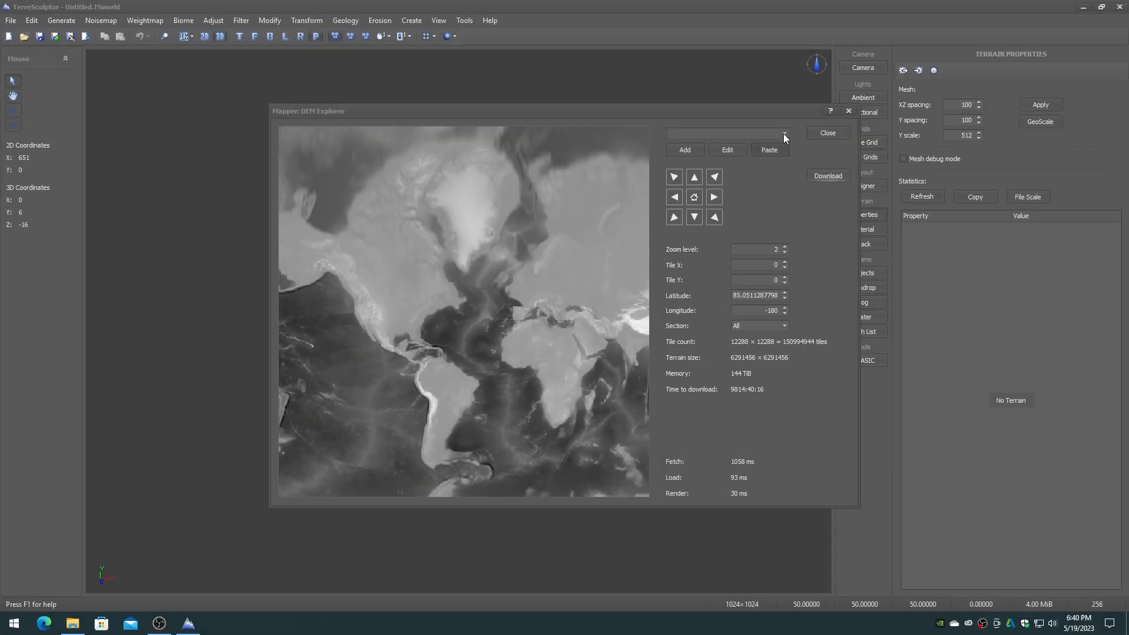
Load the Mount Rainier Washington USA preset location in the DEM Explorer.
click(784, 135)
scroll(788, 155, down, 3)
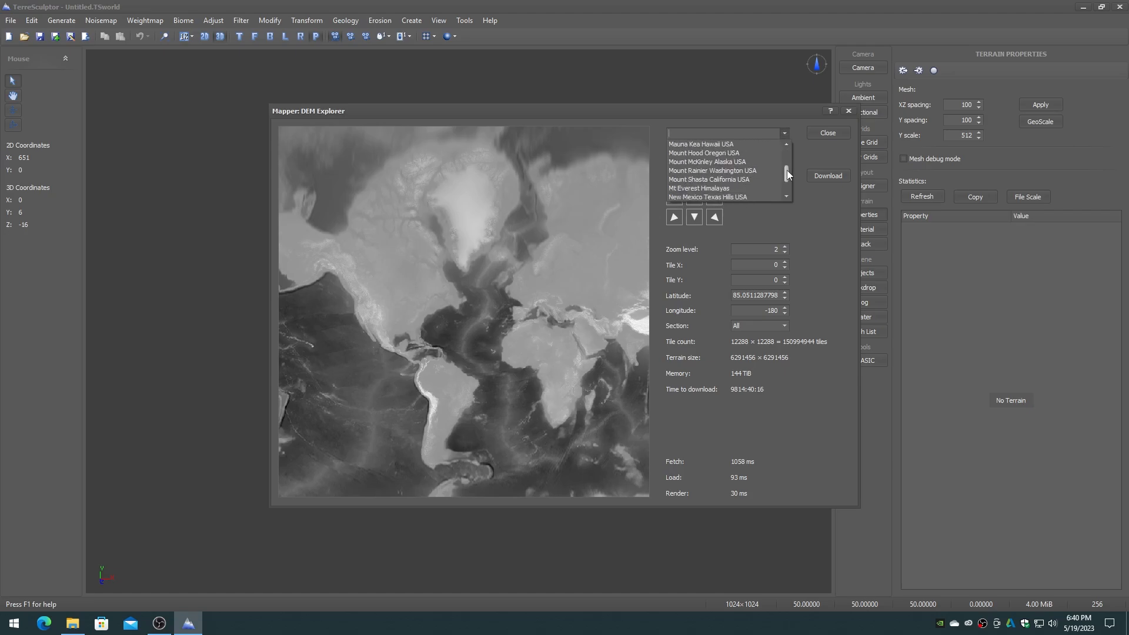
click(686, 171)
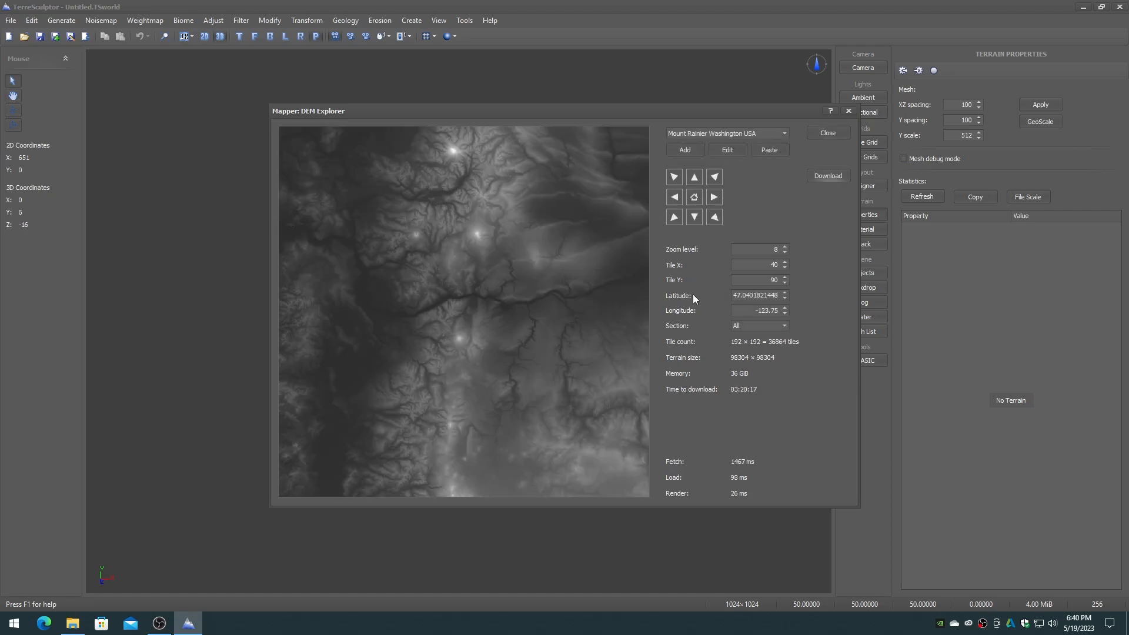
Bring Mount Rainier into frame at zoom level 10, with the map at tile X 164 and tile Y 359.
click(694, 176)
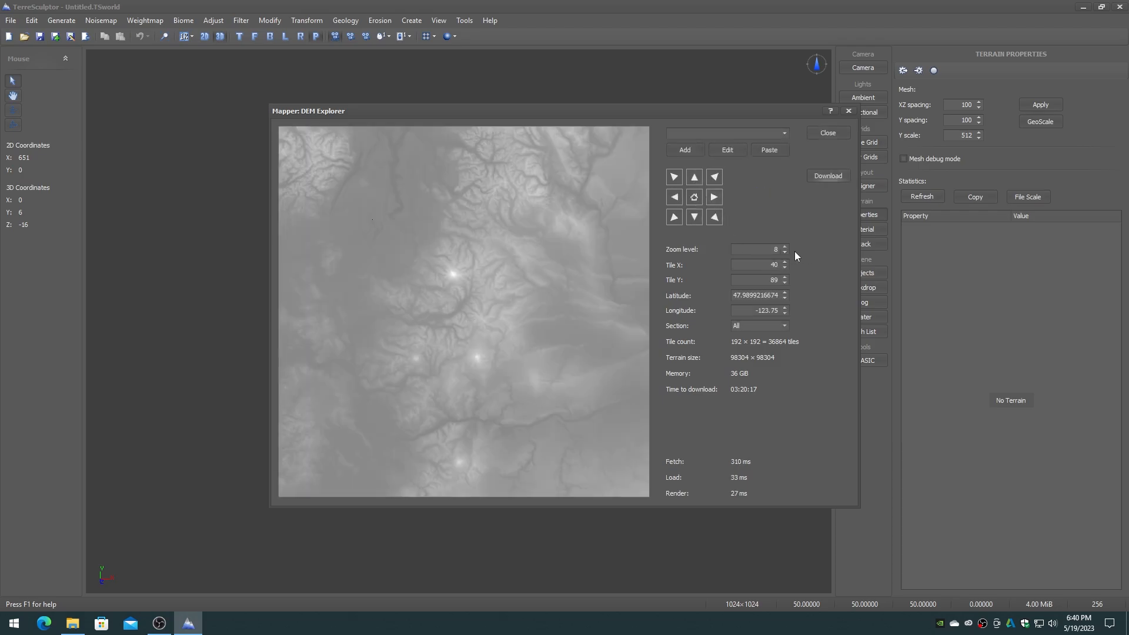
click(785, 248)
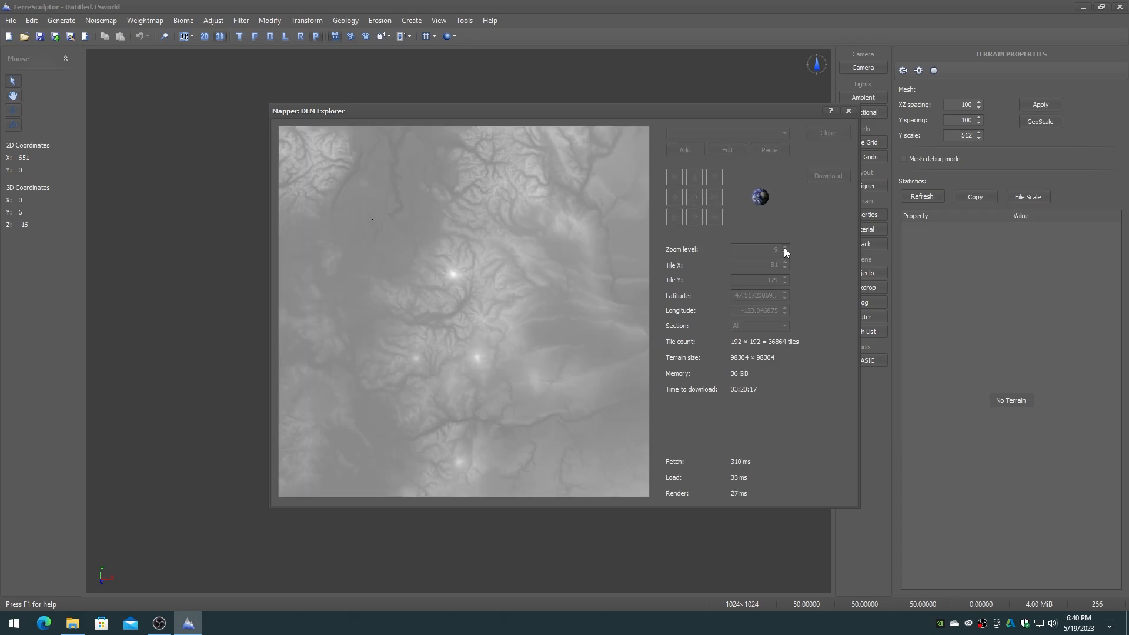
click(714, 197)
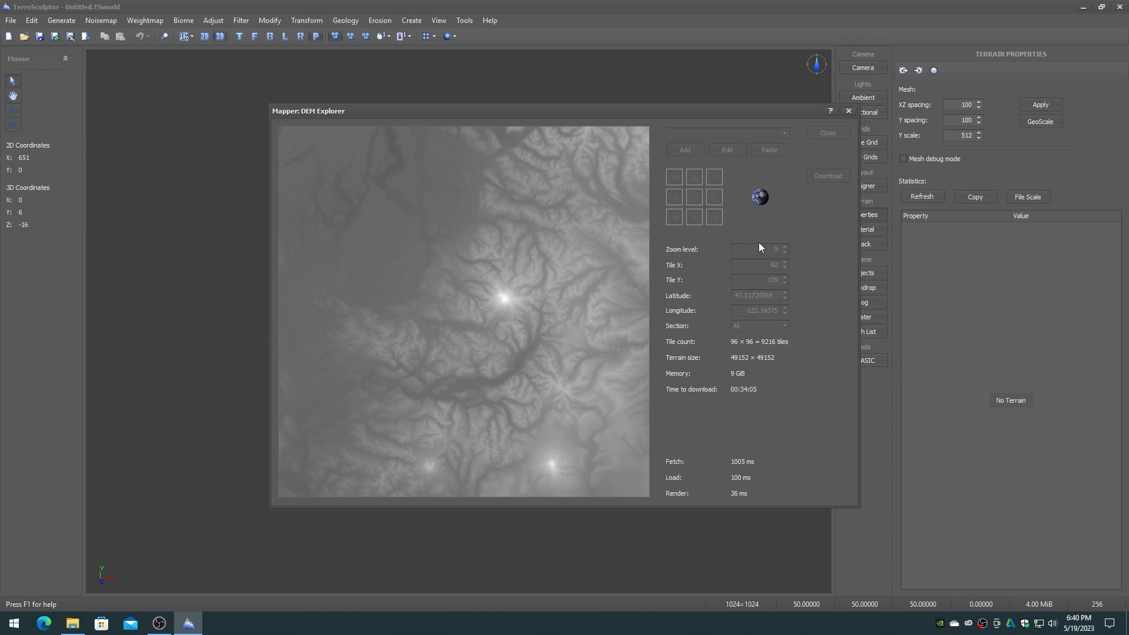
click(785, 247)
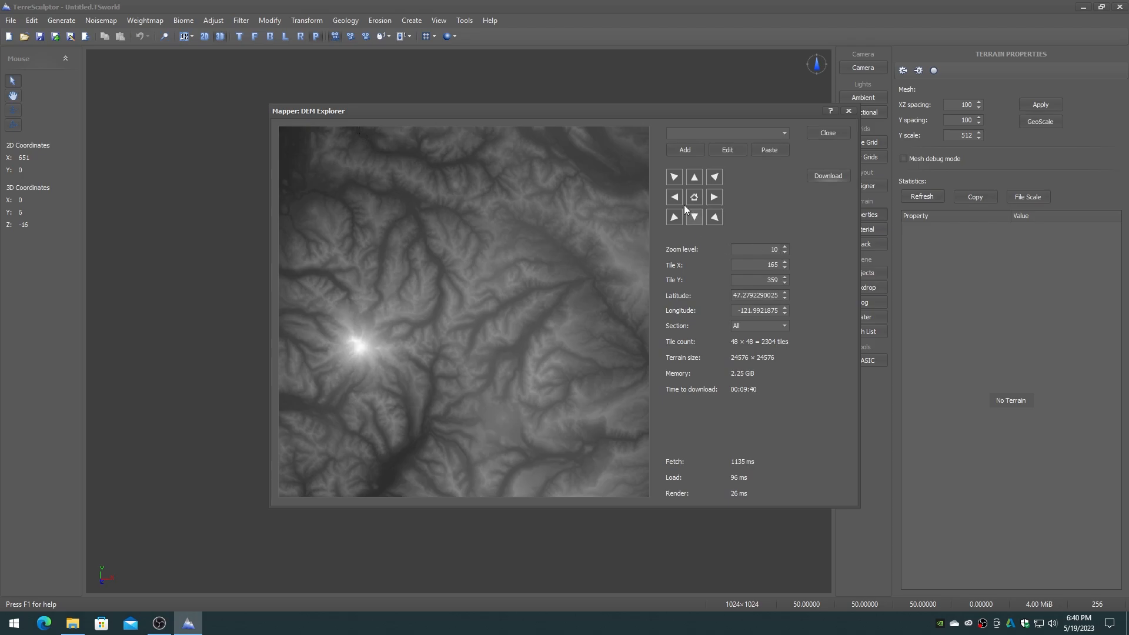
click(674, 197)
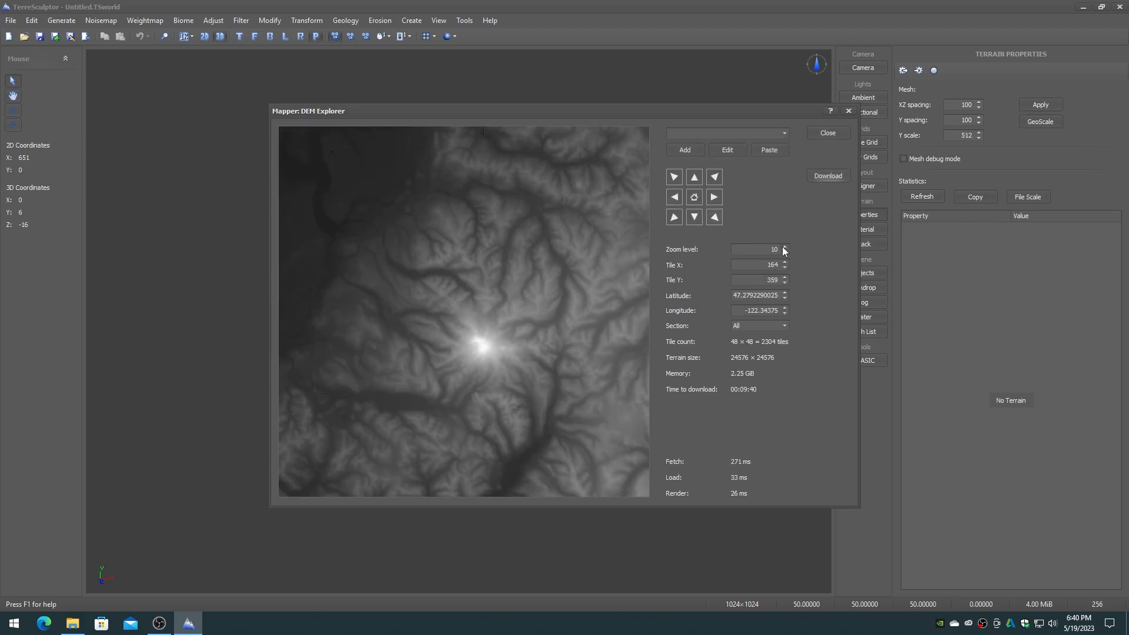
Increase the zoom level to 12 over Mount Rainier, moving the map south and east by single tiles to centre the summit.
click(784, 247)
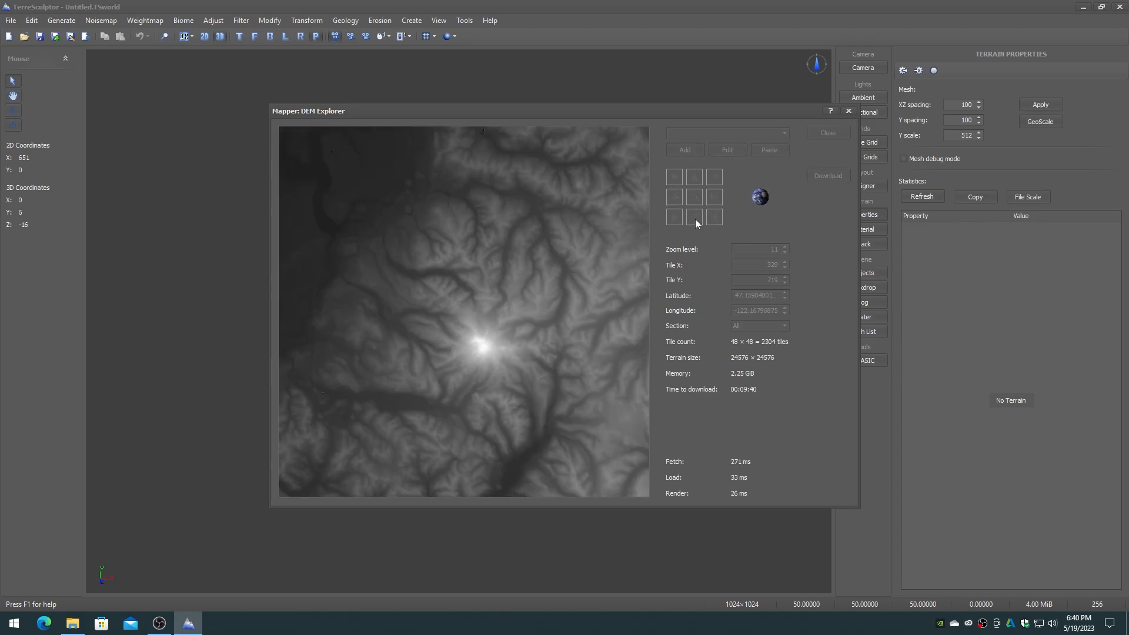
click(695, 219)
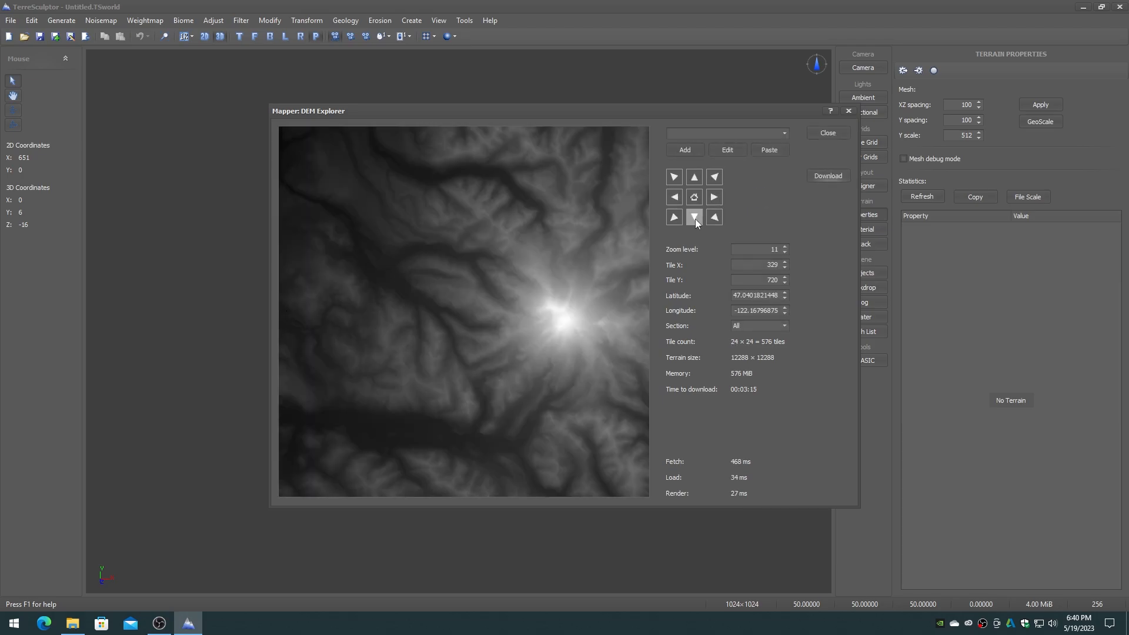
click(713, 197)
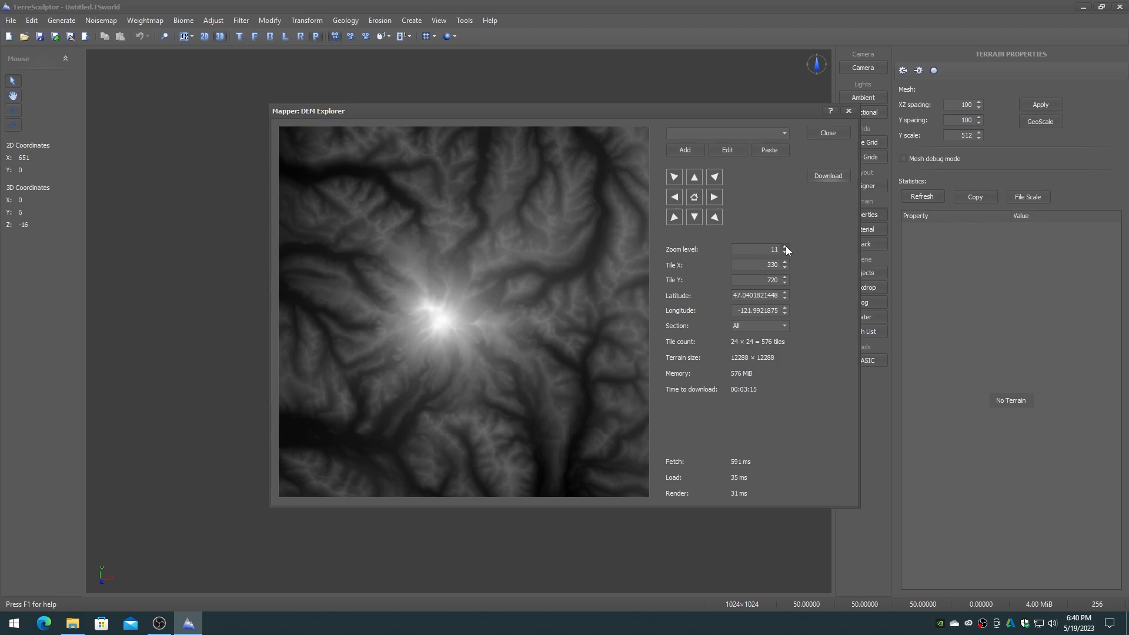
click(784, 247)
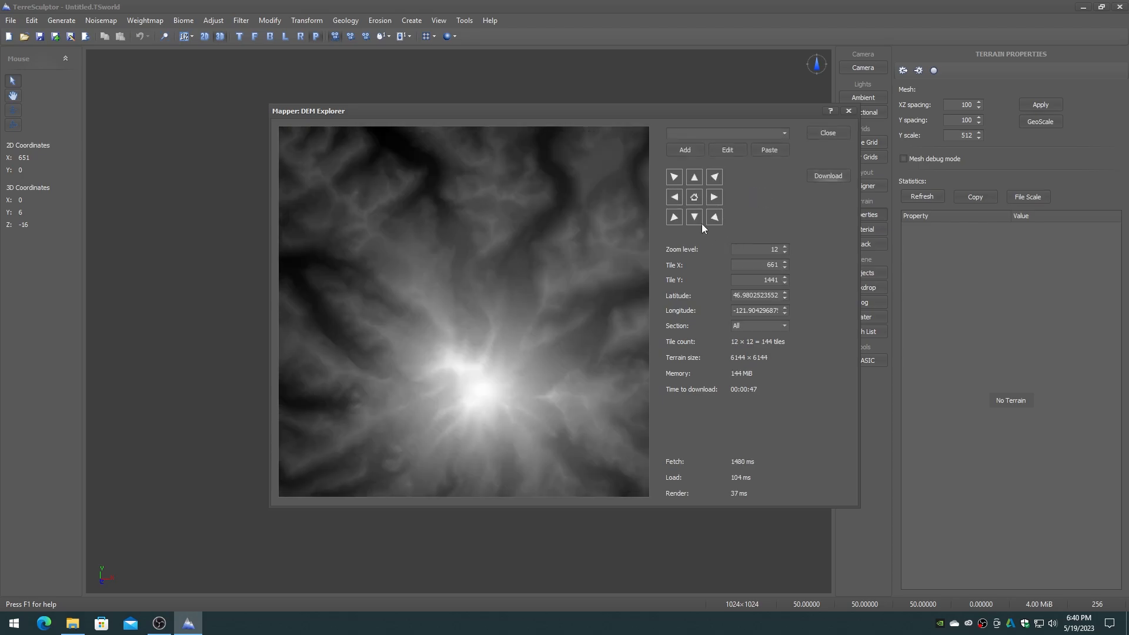
click(694, 217)
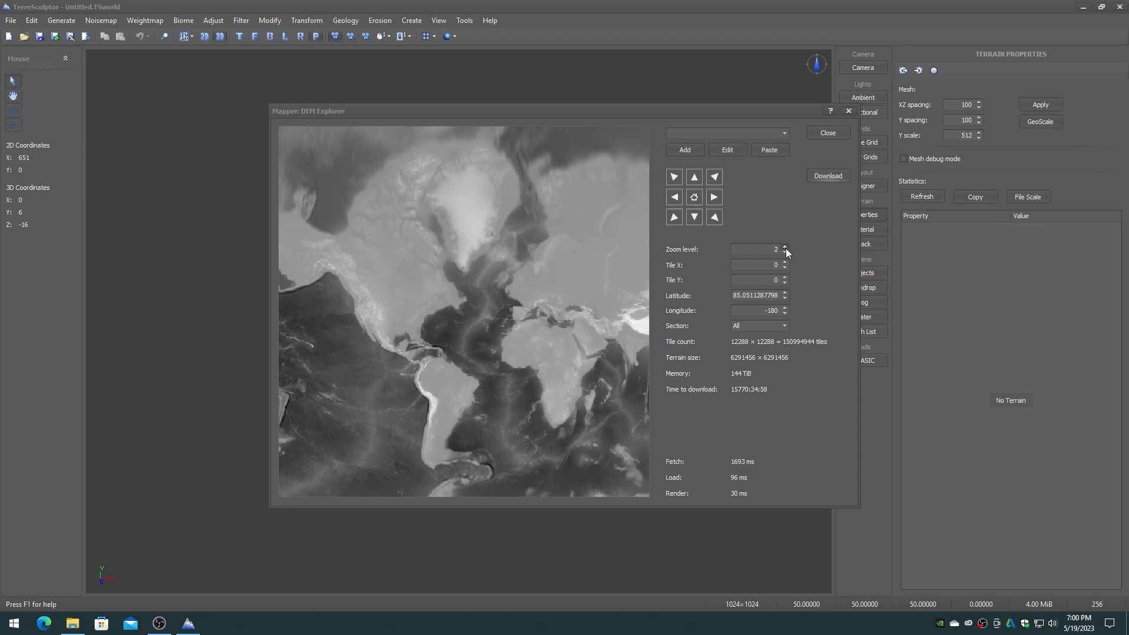
Zoom the world map to level 4 over the west coast of North America, finishing with a one-tile shift east.
click(785, 248)
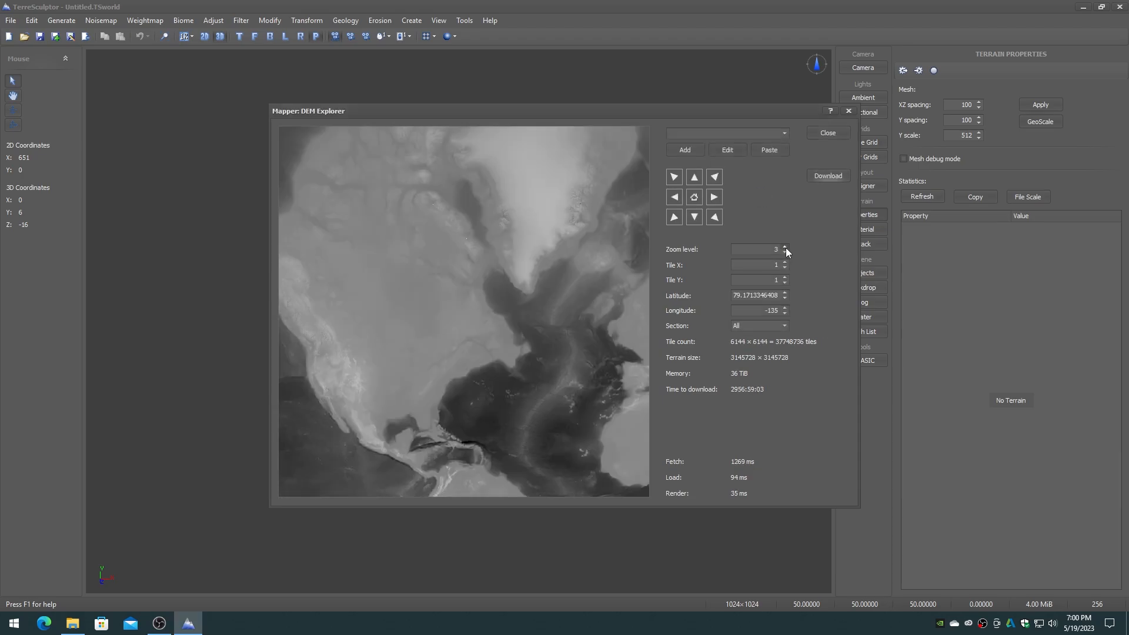
click(694, 217)
click(675, 197)
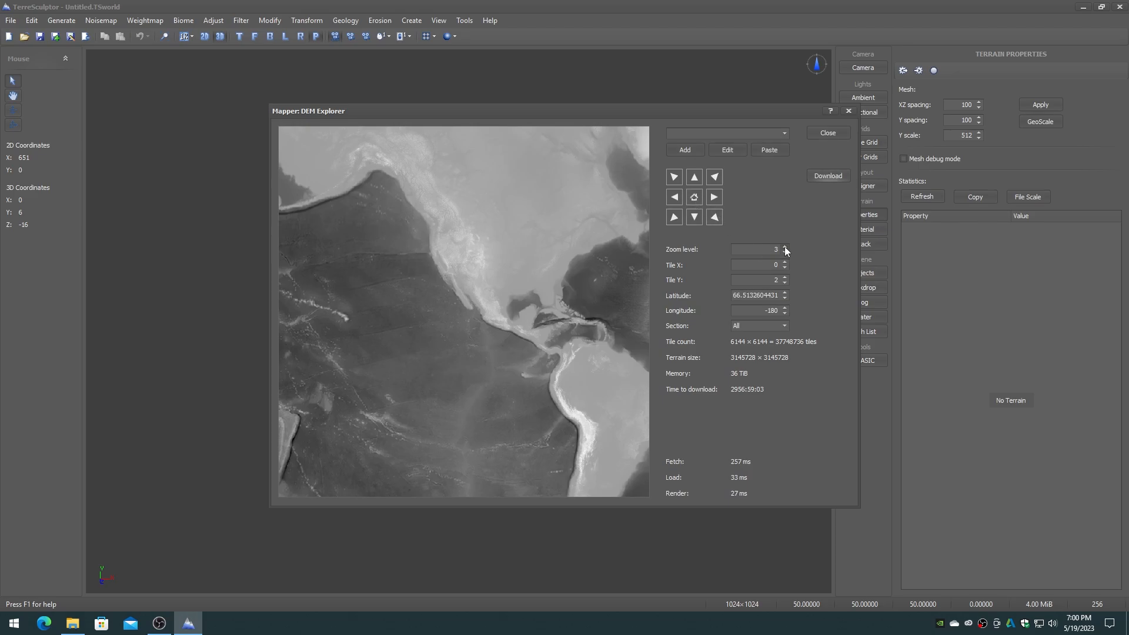
click(785, 248)
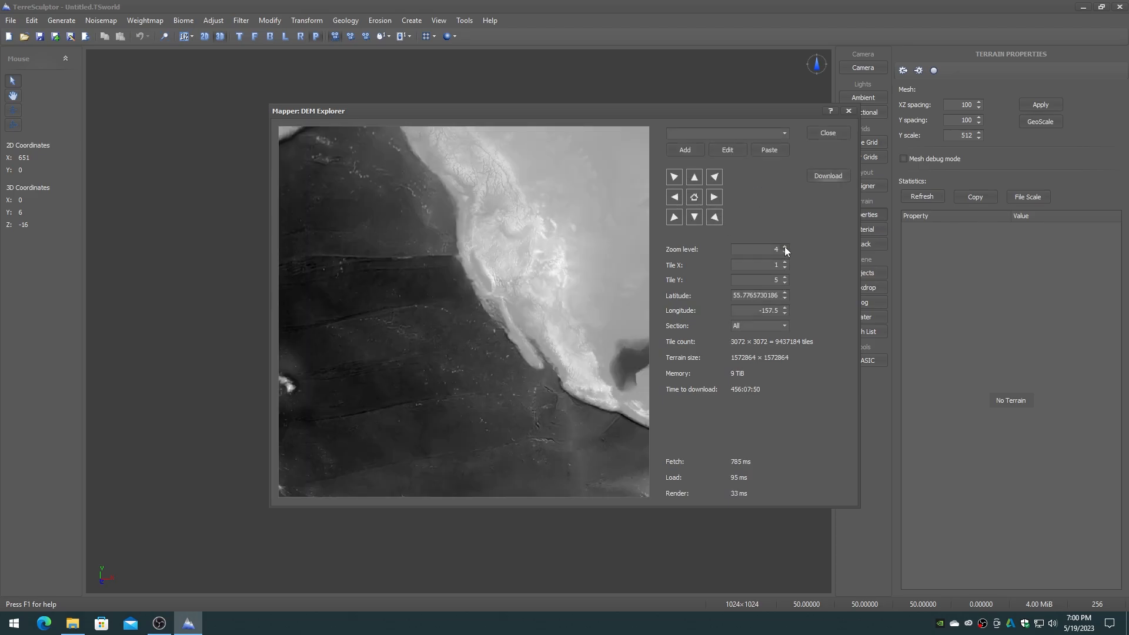
click(714, 197)
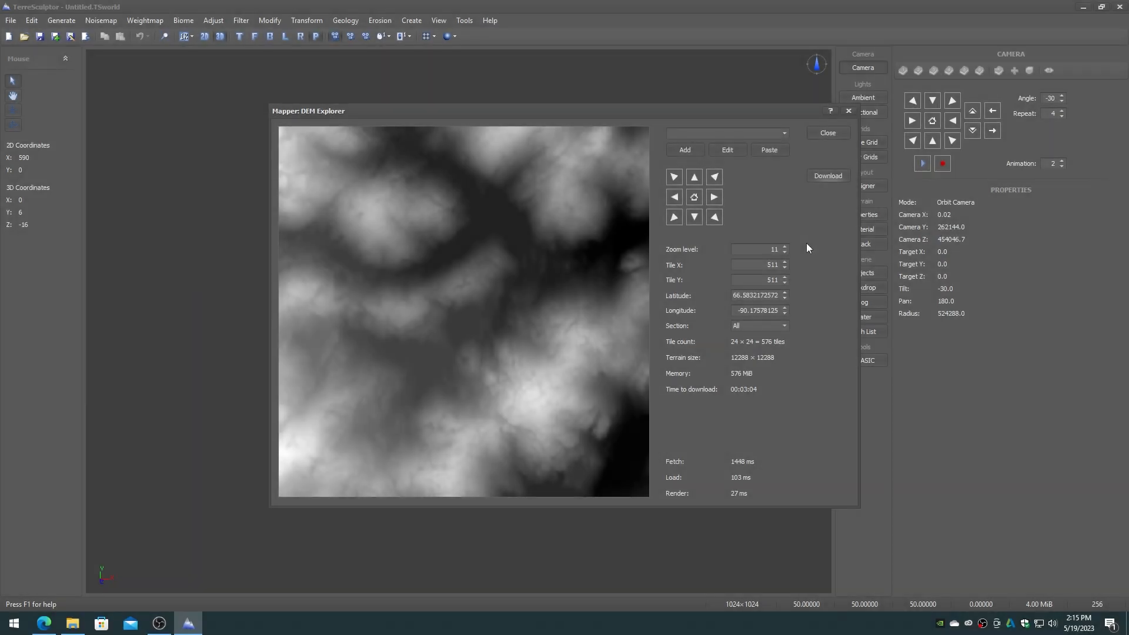
Look up Mount Rainier's coordinates on the USGS EarthExplorer map in the browser and set the DEM Explorer latitude to 46.86.
click(45, 623)
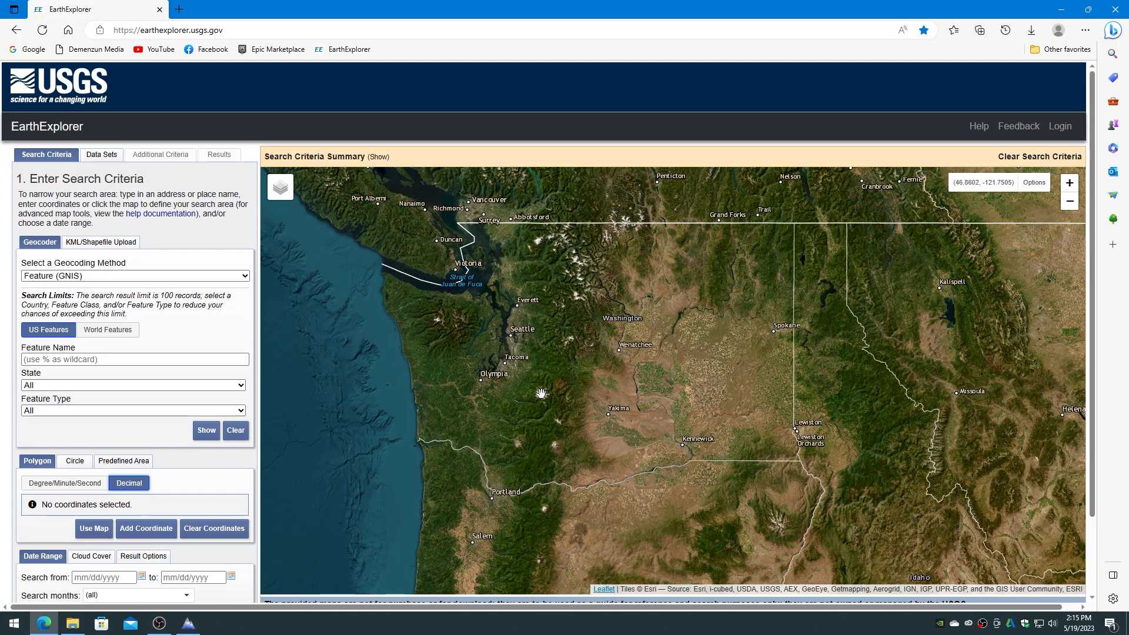
click(188, 623)
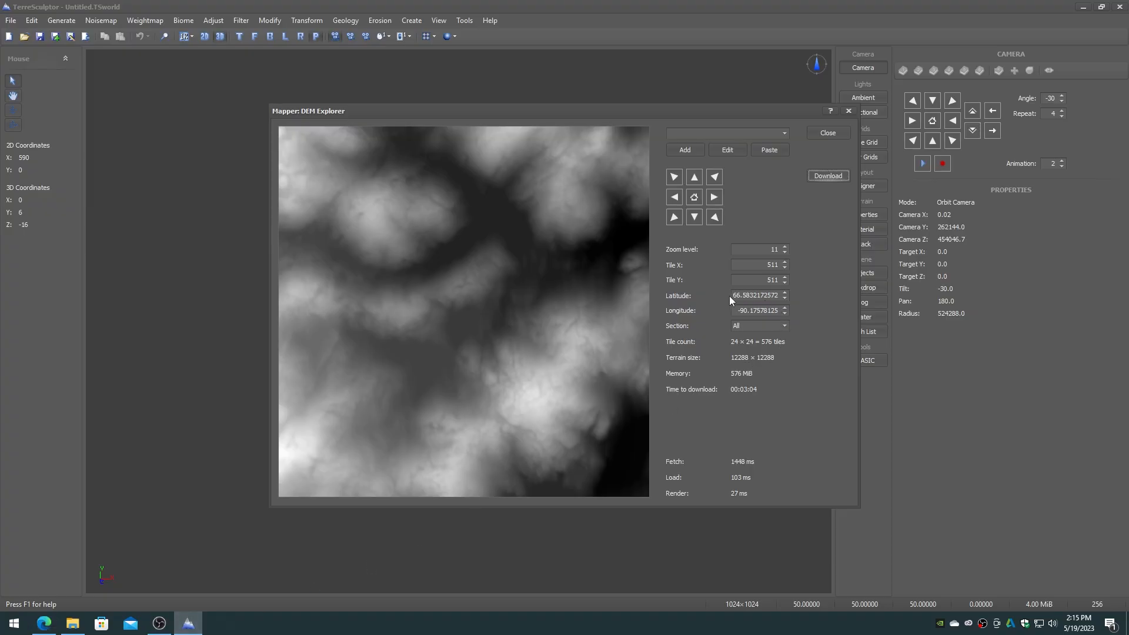
drag(734, 296, 789, 292)
text(46.0000)
key(Return)
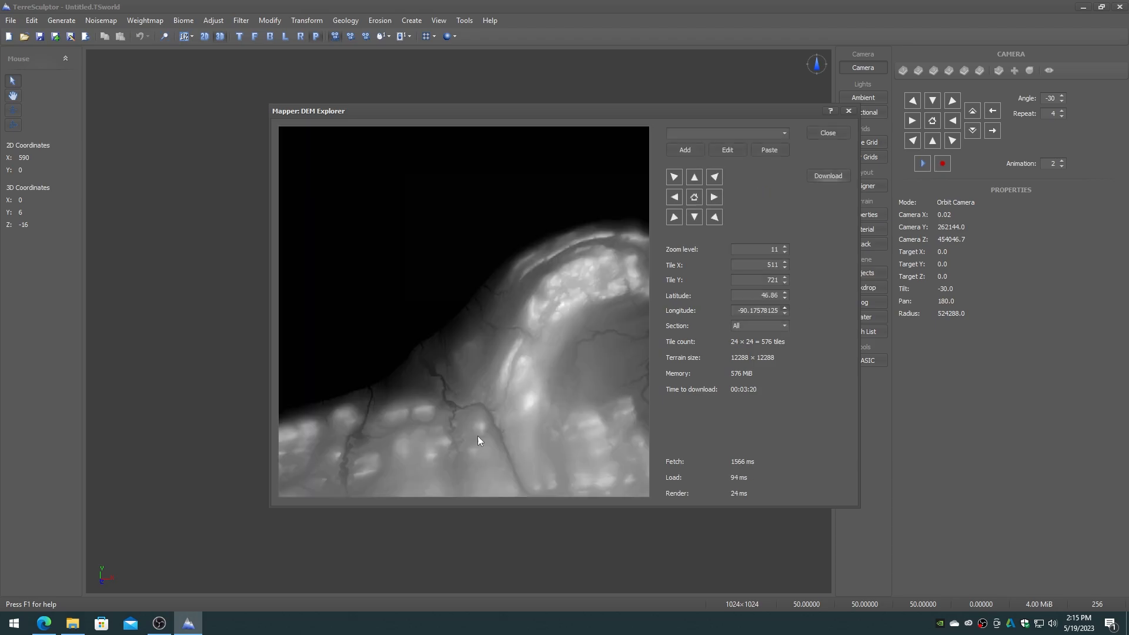
Recheck Mount Rainier's coordinates in EarthExplorer and set the DEM Explorer longitude to -121.7.
click(44, 623)
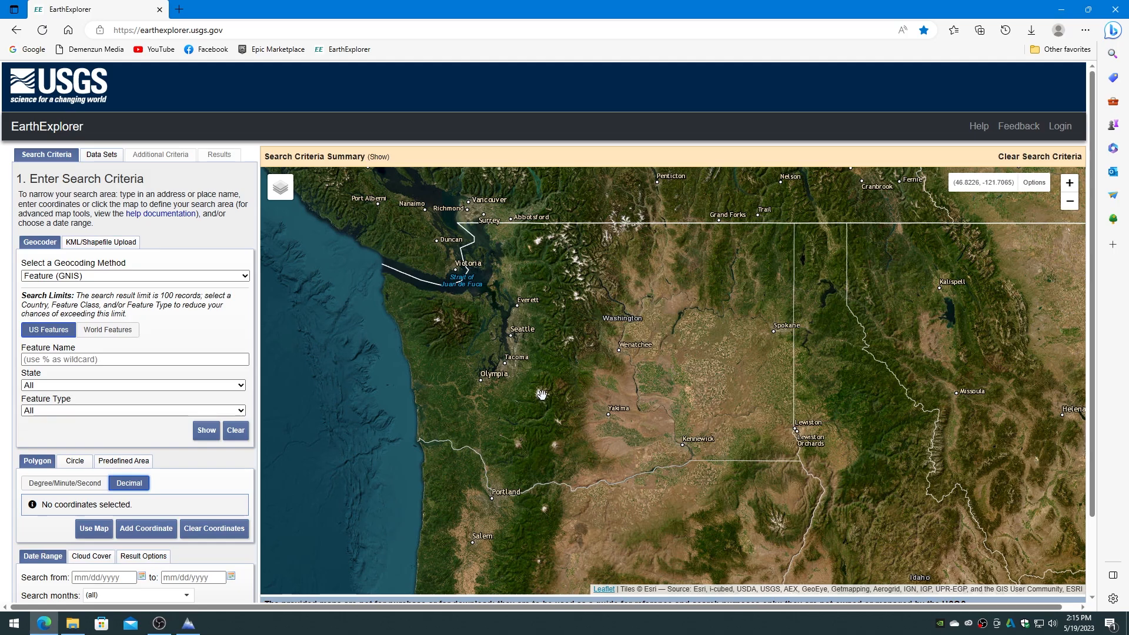
click(188, 624)
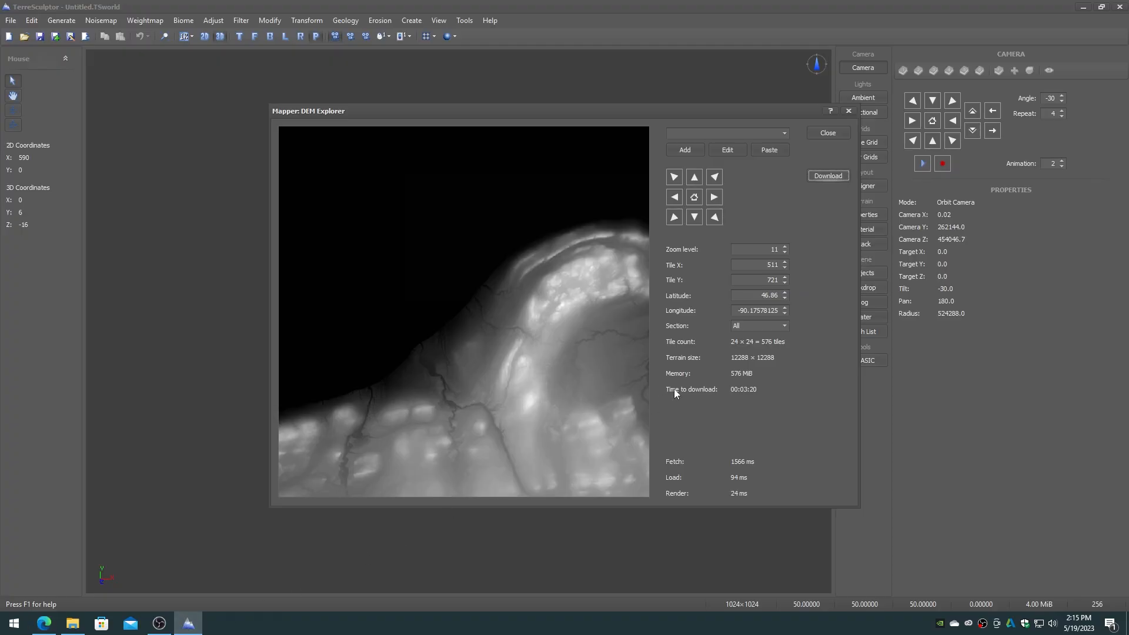
double_click(739, 310)
text(-121.0000)
key(Return)
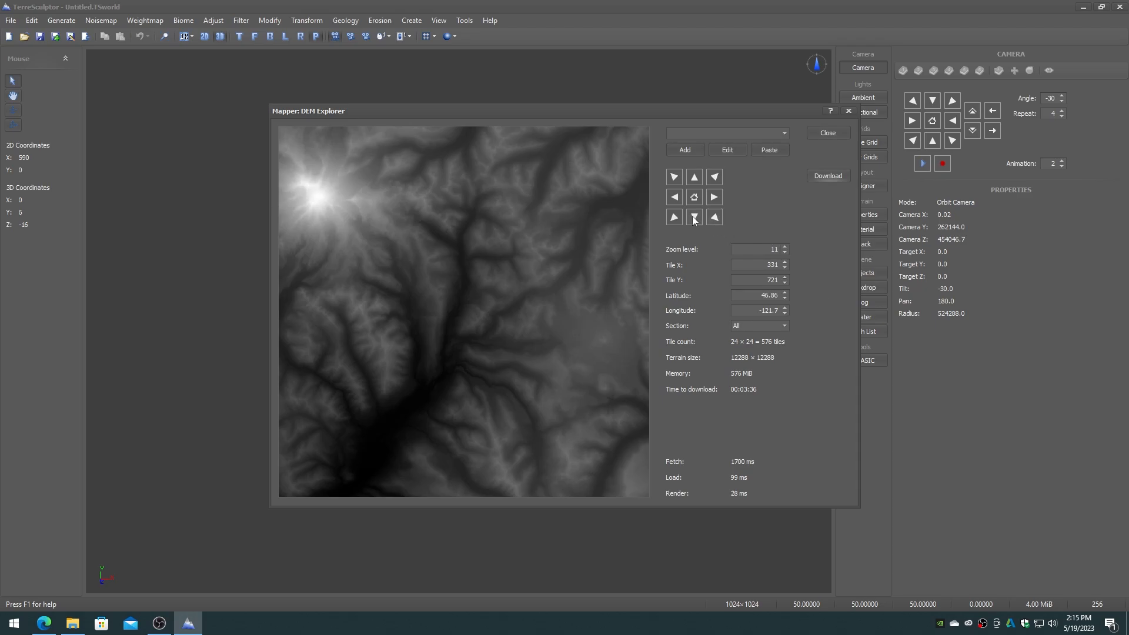
Shift the level 11 map one tile west and one tile north to centre Mount Rainier.
click(675, 196)
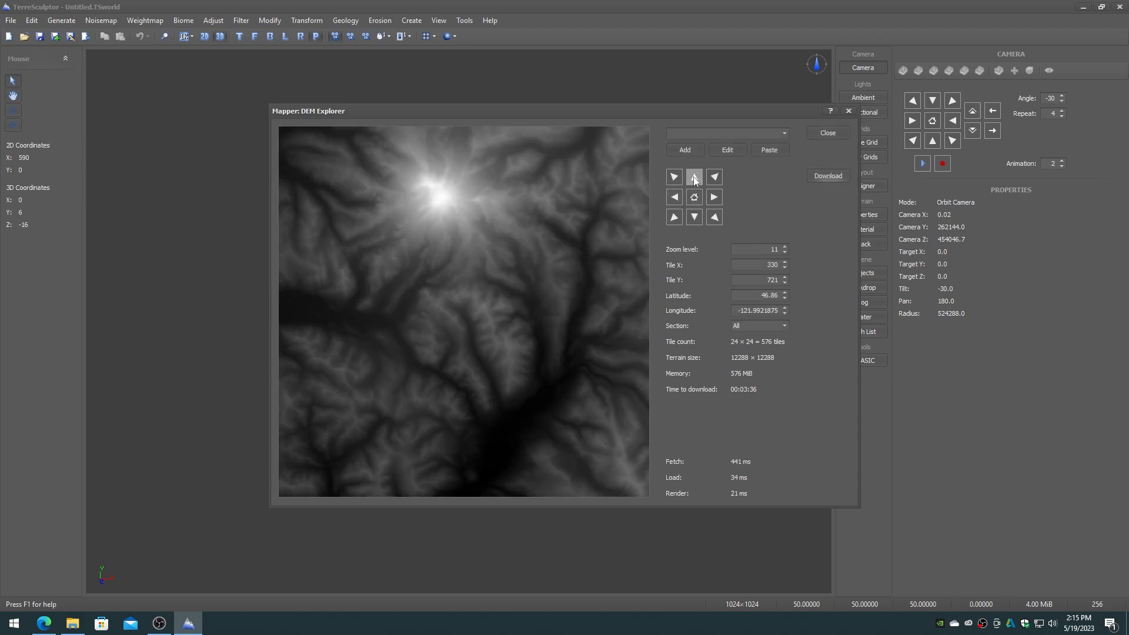
click(694, 177)
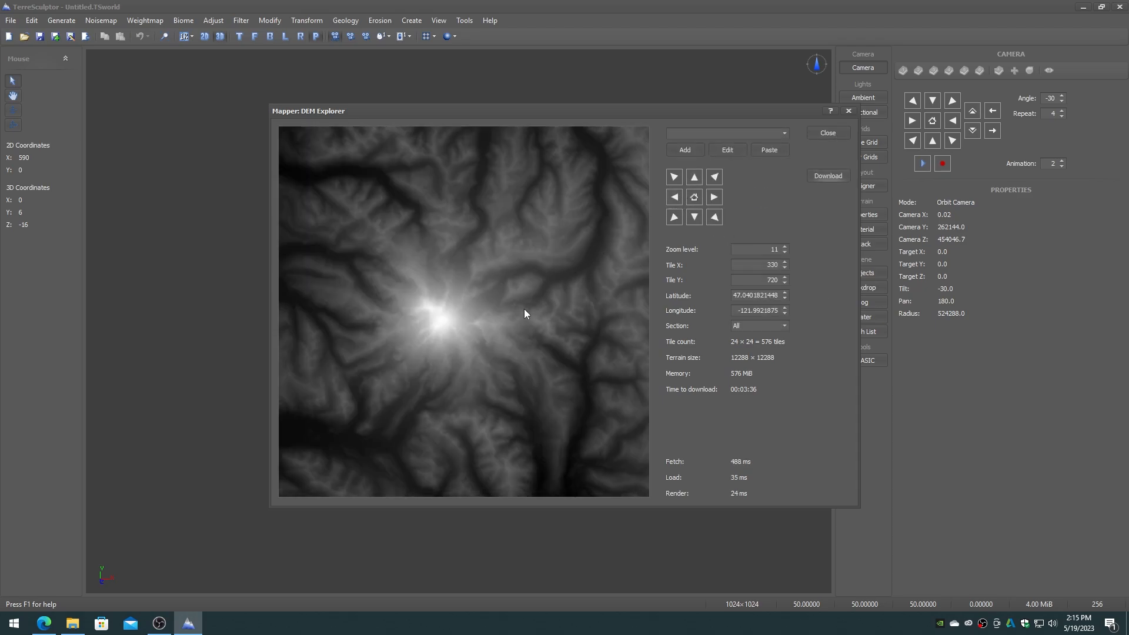